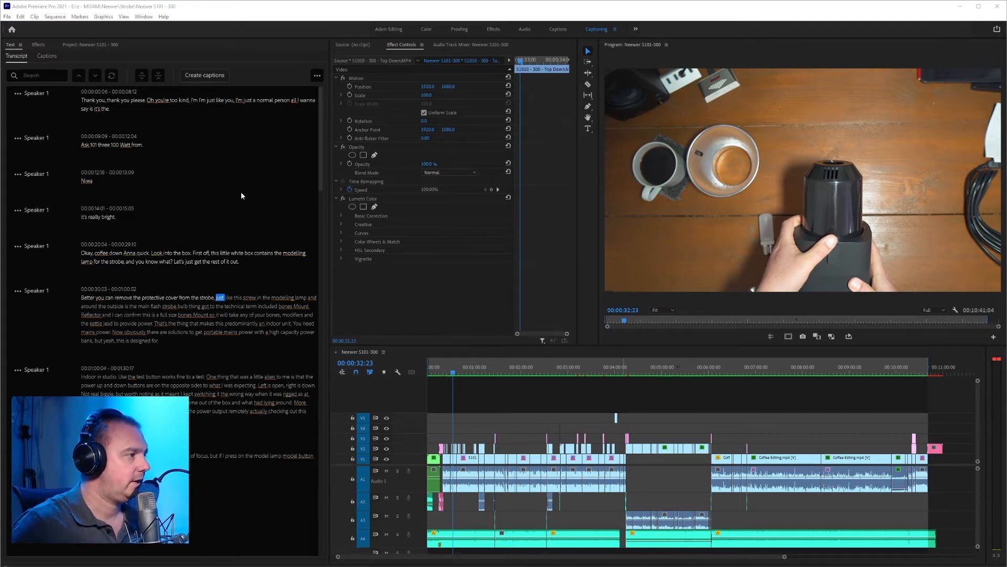
Skim the whole transcript and play the sequence from its beginning.
scroll(241, 191, down, 15)
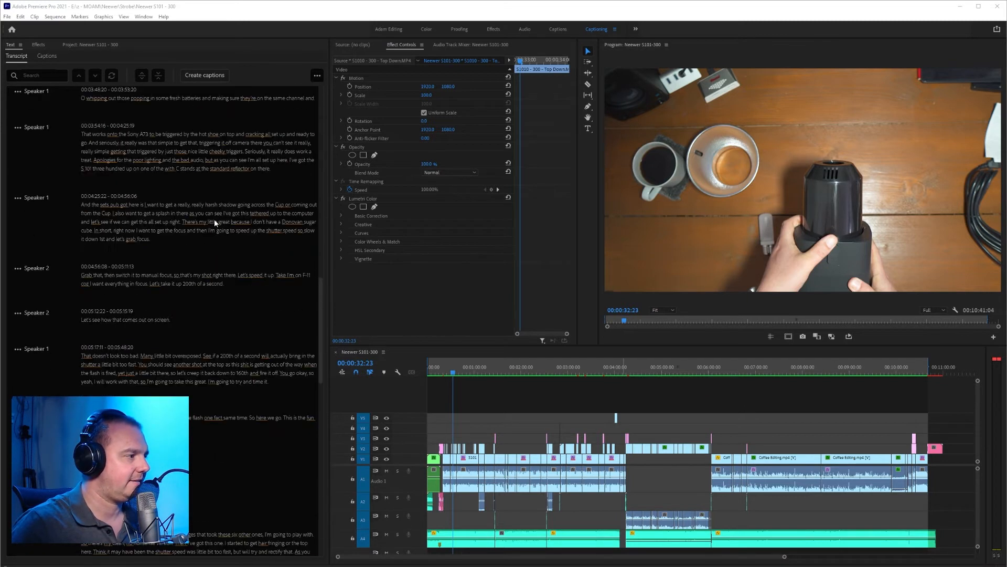
scroll(215, 219, up, 15)
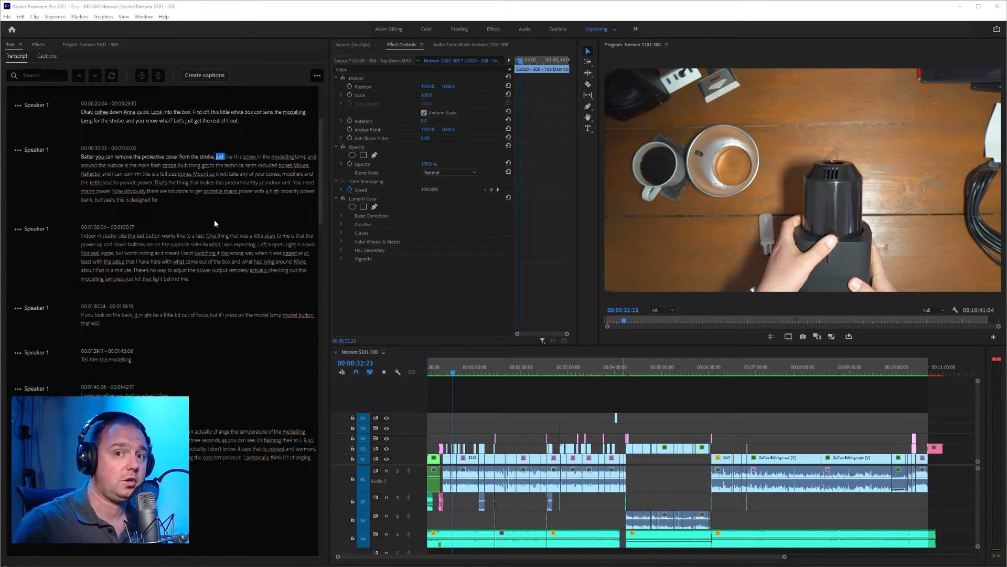
scroll(214, 223, up, 3)
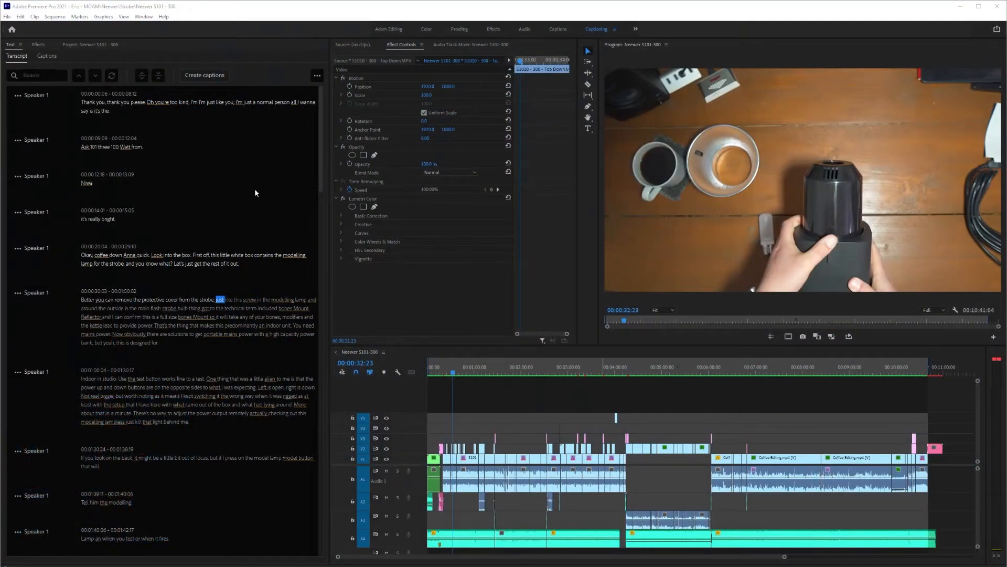
drag(444, 367, 426, 367)
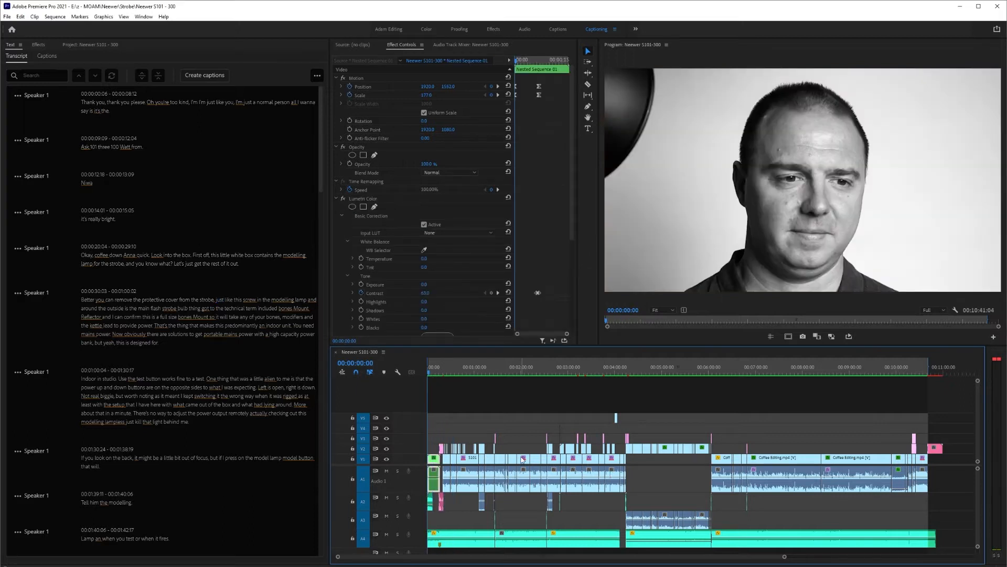
key(space)
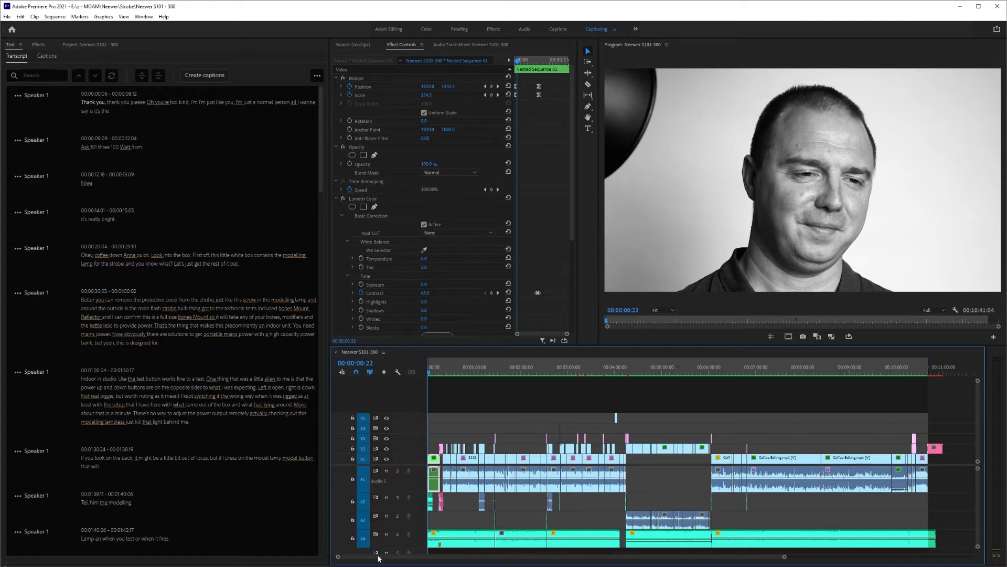
Mute audio track A4, return the playhead to 00:00:00:00 and play the opening while following the transcript.
click(387, 534)
drag(438, 372, 380, 374)
key(XF86AudioLowerVolume)
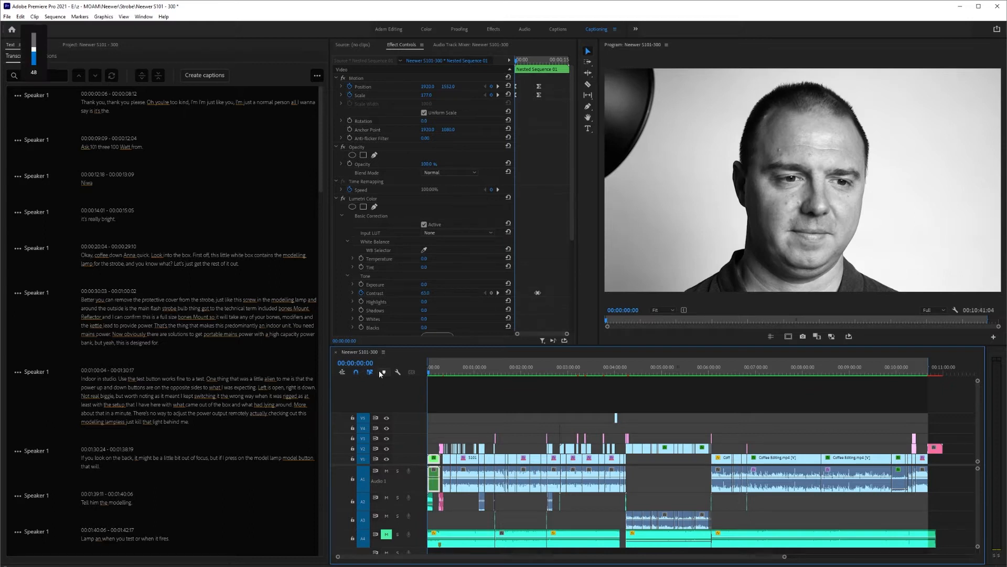
key(space)
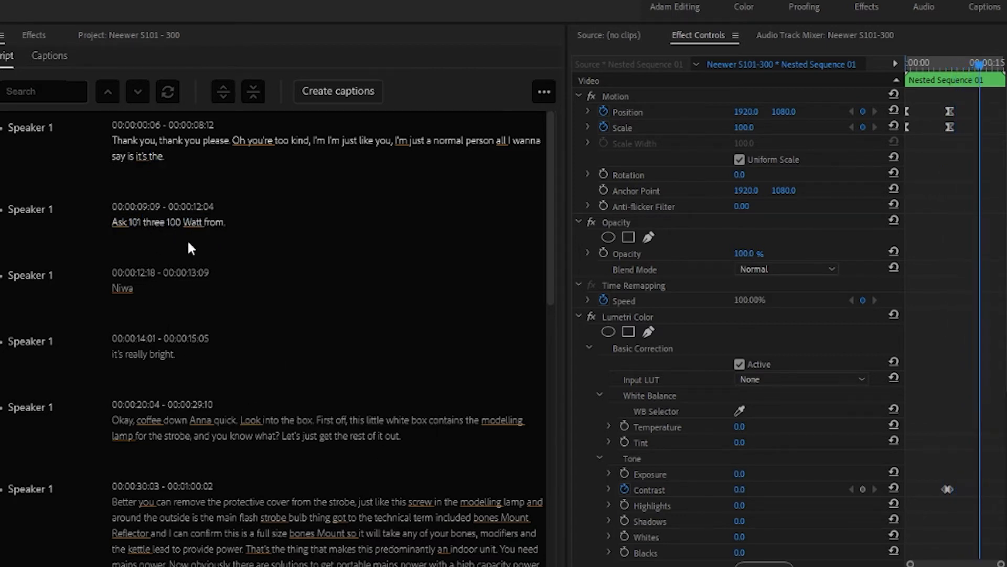
Replace "Ask " with "S-" in the transcript segment at 00:00:09:09 so it begins "S-101".
double_click(123, 223)
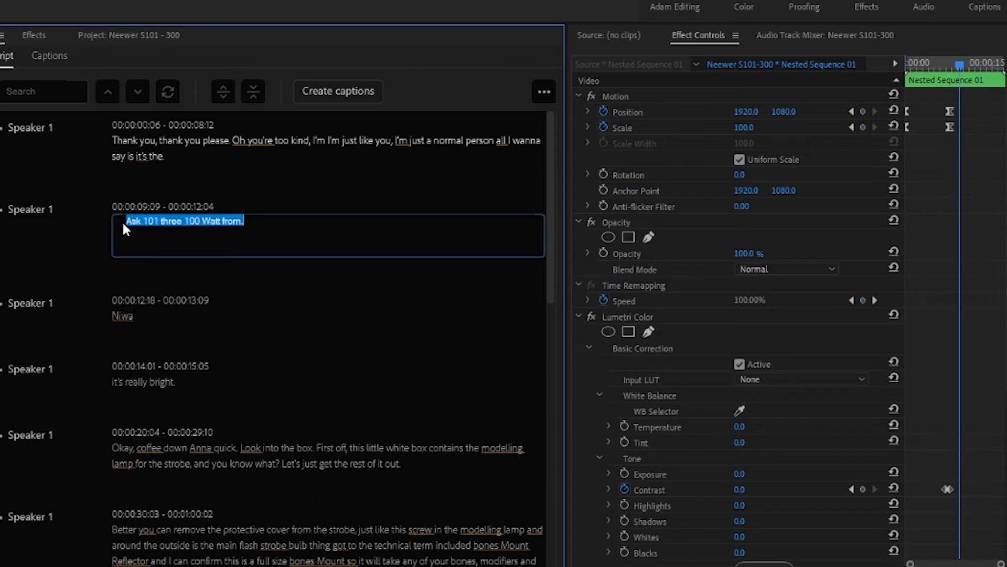
click(141, 222)
key(ctrl+shift+Left)
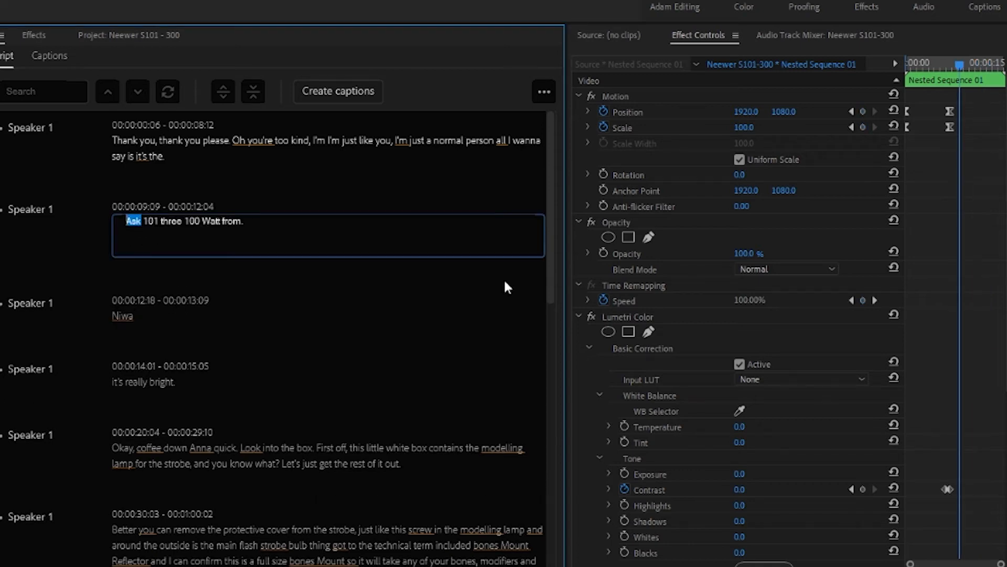
text(S)
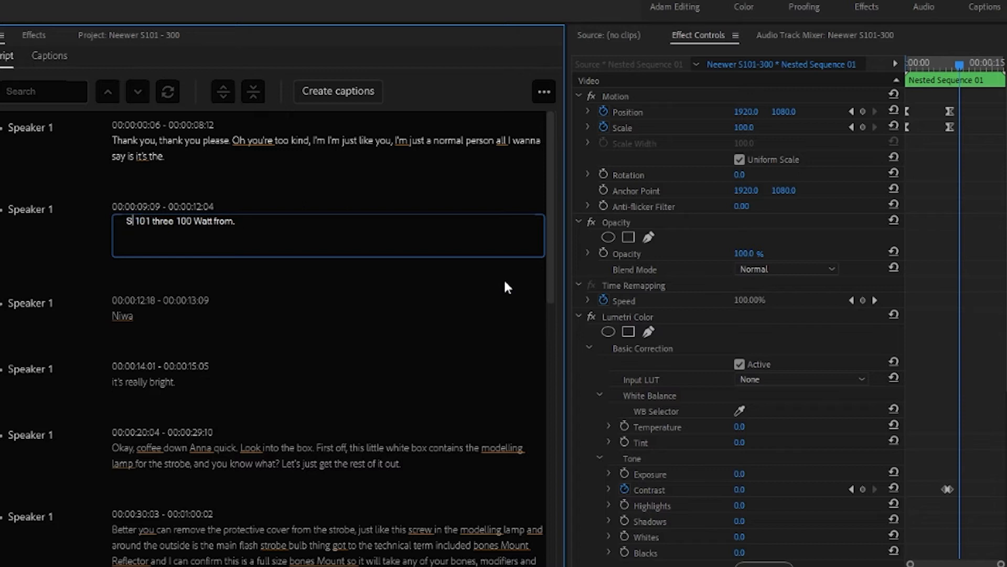
text(-)
key(Delete)
Change "three 100" to "300" in the 00:00:09:09 segment and end its text with an ellipsis after "from".
key(Right)
key(Right)
key(Right)
key(ctrl+shift+Right)
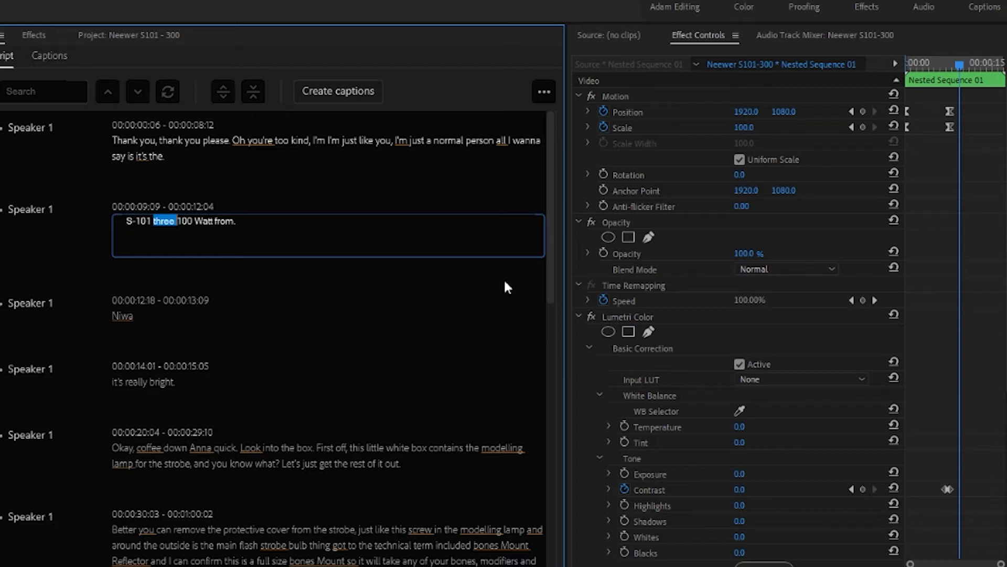
key(ctrl+shift+Right)
text(300)
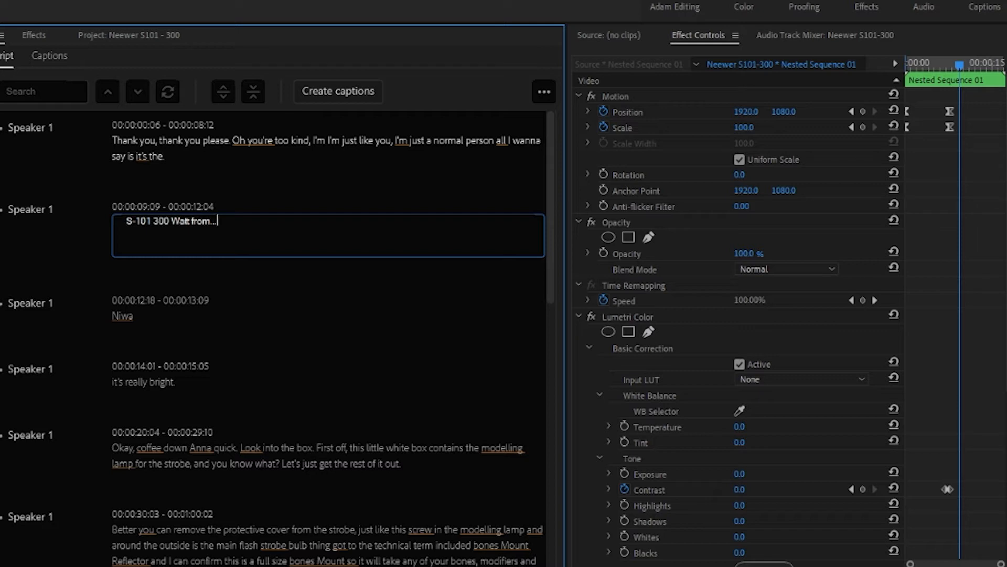
click(131, 315)
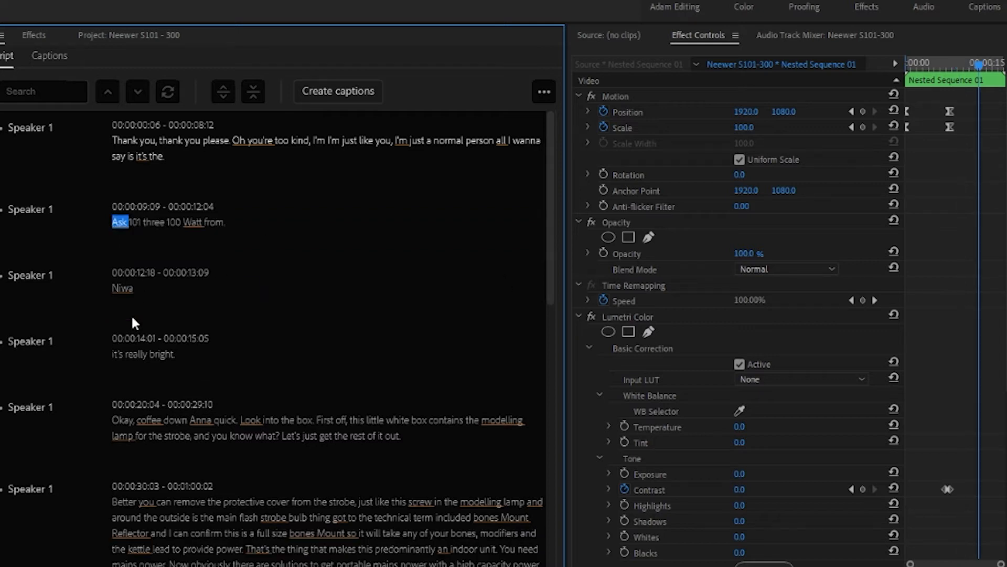
Correct the transcript segment at 00:00:12:18 from "Niwa" to "Neewer.".
double_click(132, 299)
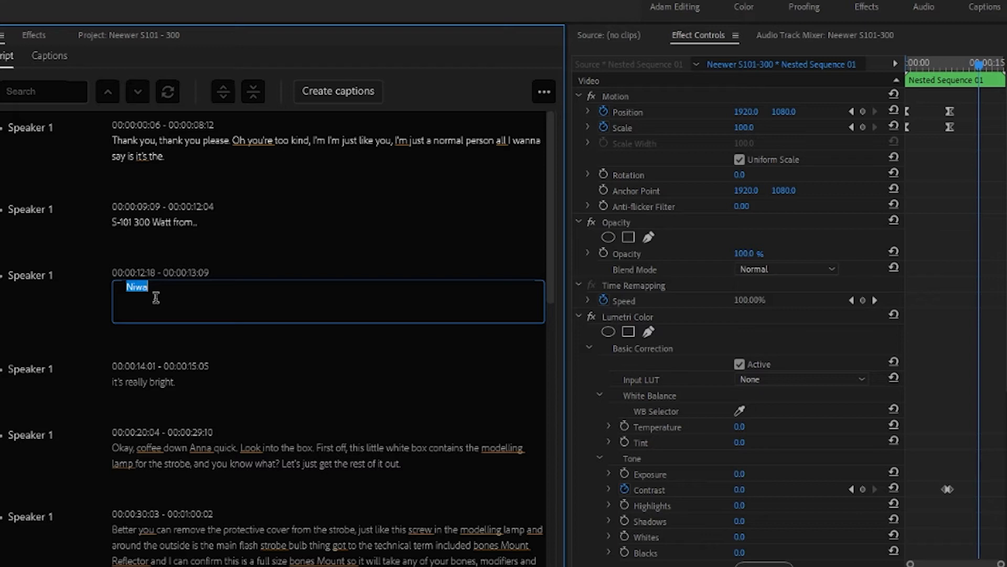
text(N)
text(eewn)
key(BackSpace)
text(er)
Capitalise the first letter of the 00:00:14:01 segment so it reads "It's really bright.".
click(145, 381)
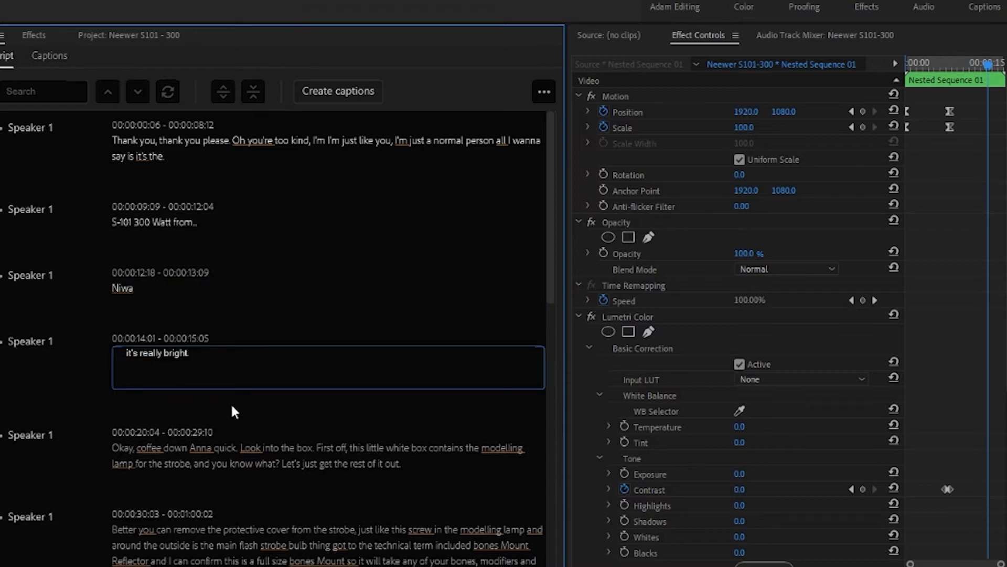
key(BackSpace)
text(I)
click(164, 283)
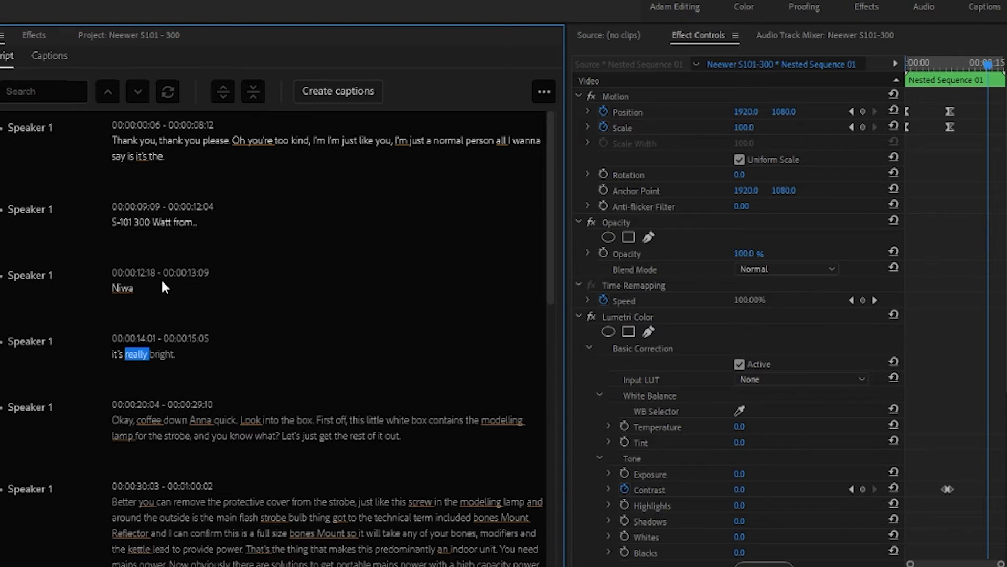
Play the sequence from the word "from" in the 00:00:09:09 segment to check the corrected opening lines.
double_click(125, 290)
click(176, 255)
click(186, 220)
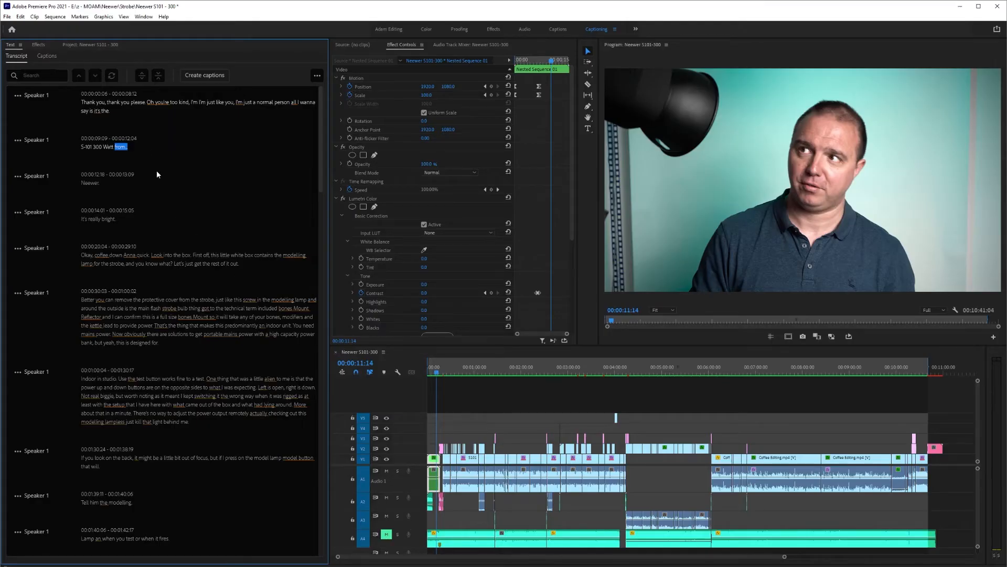
key(space)
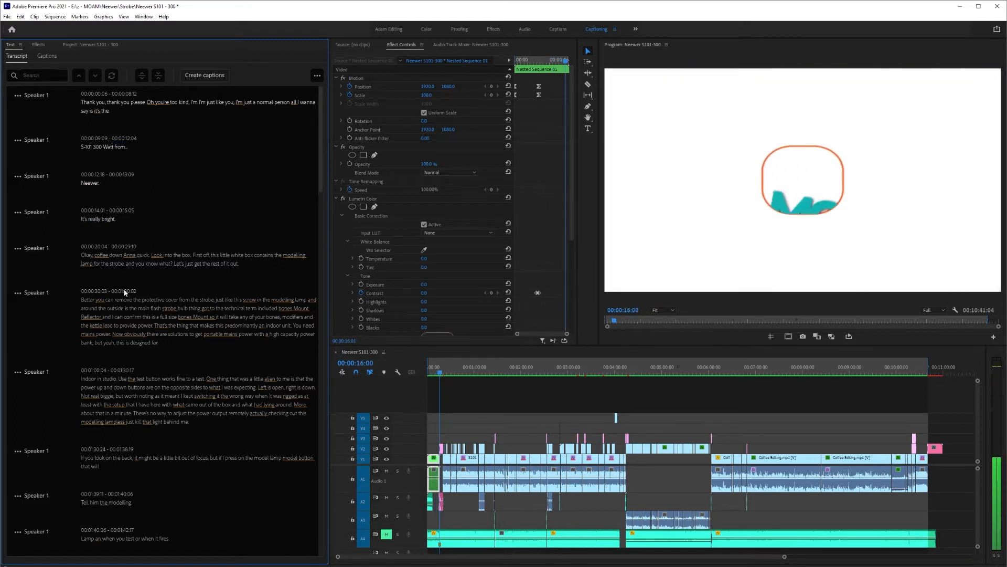
key(space)
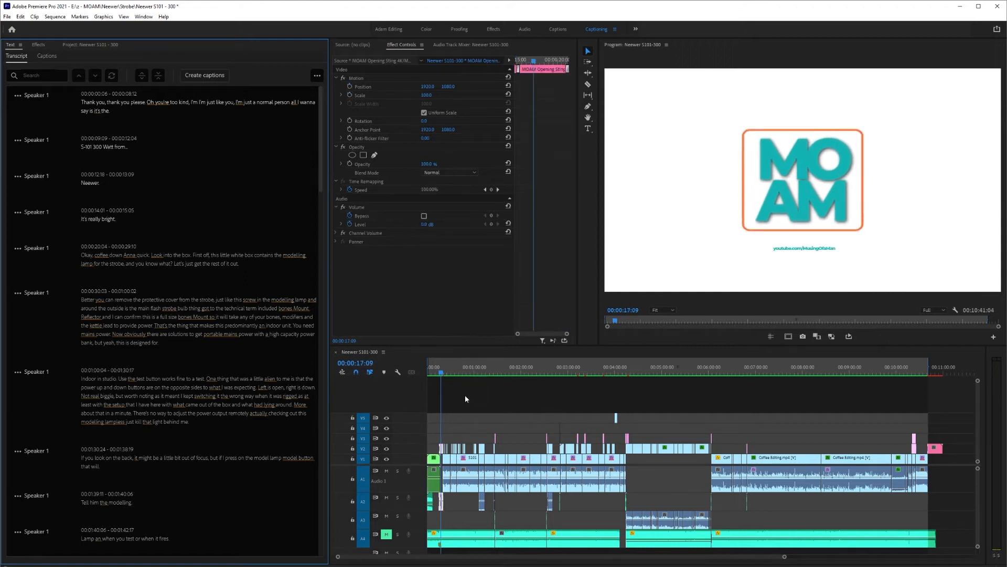
Position the playhead at 00:00:20:02, after the opening sting, and play the start of the next transcript segment.
scroll(436, 423, up, 2)
scroll(437, 422, up, 3)
click(468, 372)
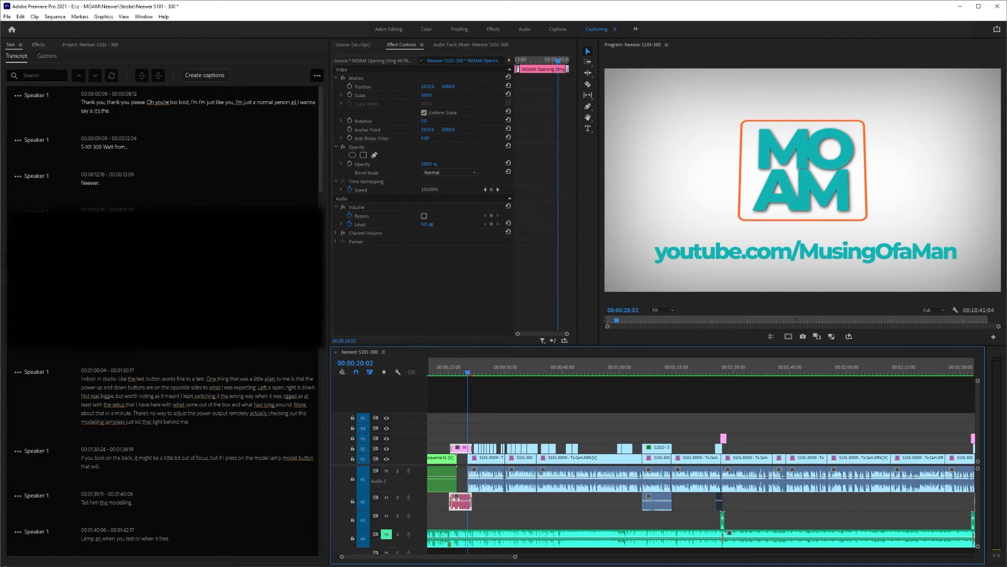
key(space)
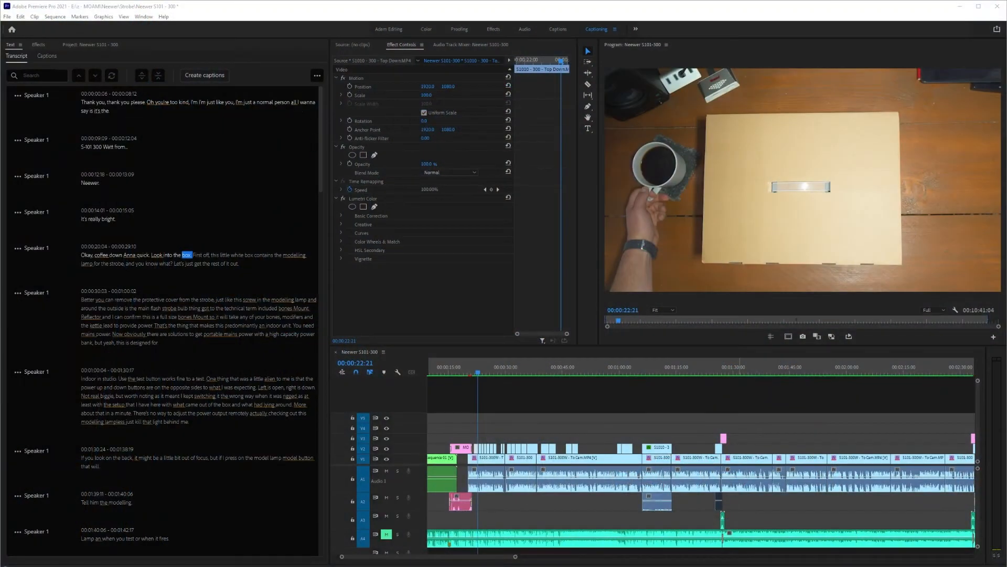
Switch to the S101-300W Script document in Word and copy the line "OK, coffee down and a quick look into the box…".
key(alt+Tab)
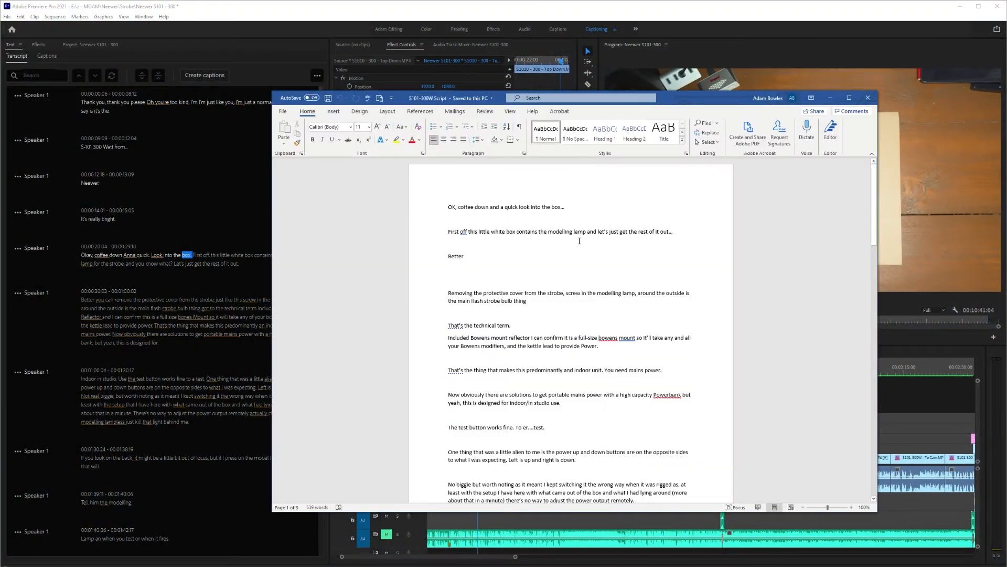
drag(447, 208, 564, 210)
key(ctrl+c)
key(alt+Tab)
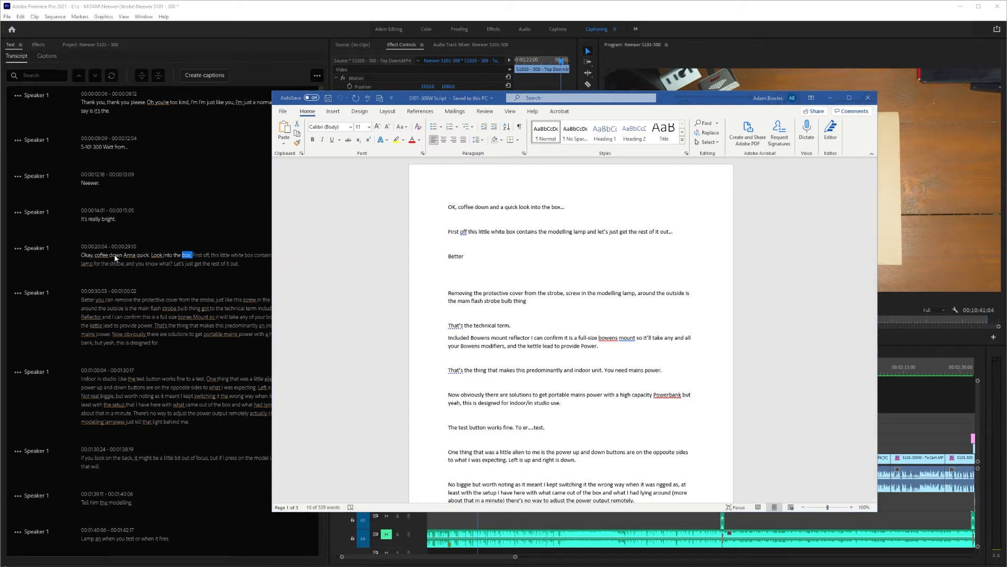
Back in Premiere Pro, replace "Okay, coffee down Anna quick. Look into the box." in the 00:00:20:04 segment with the copied script line.
click(141, 255)
double_click(187, 255)
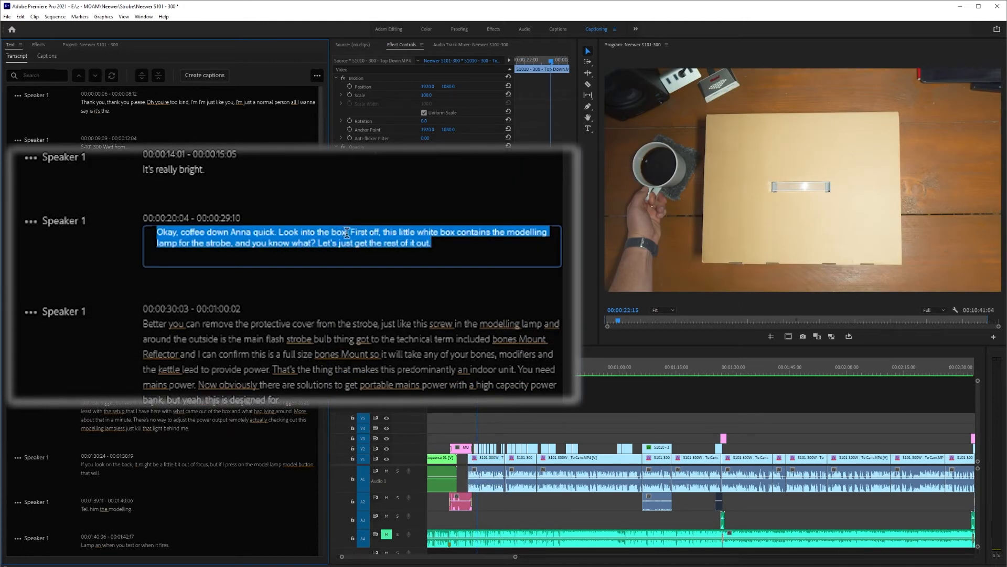
click(352, 231)
key(shift+Home)
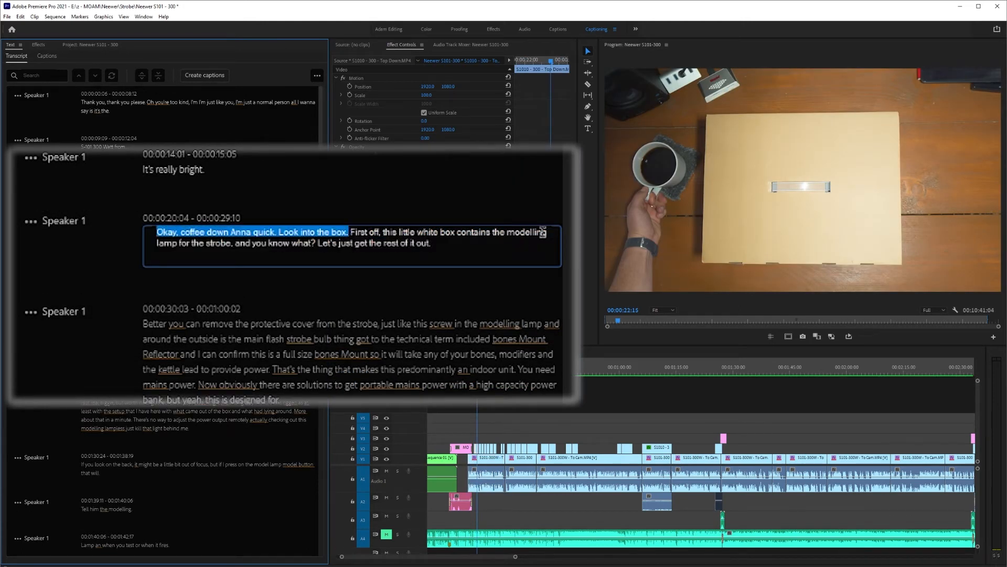
key(ctrl+v)
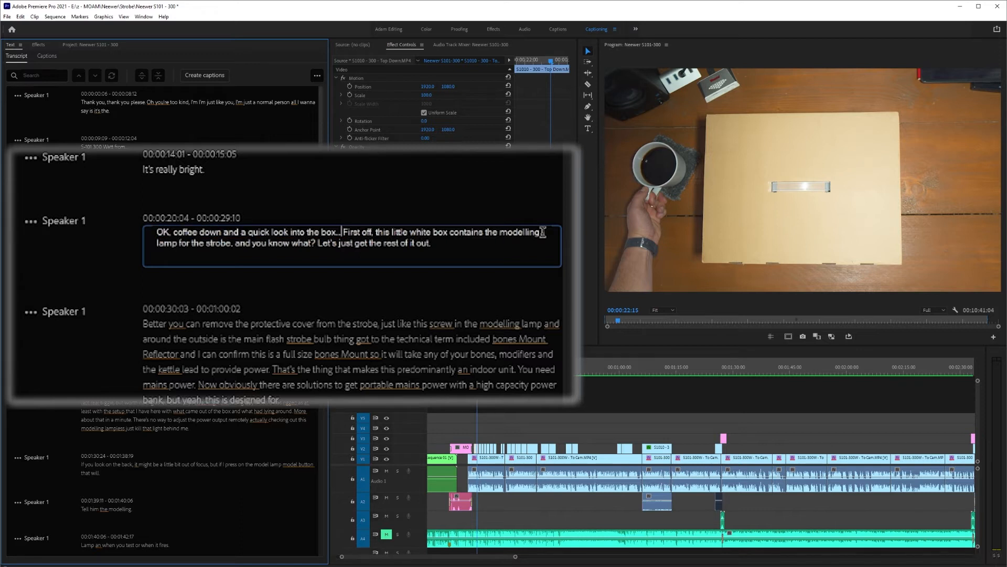
click(211, 206)
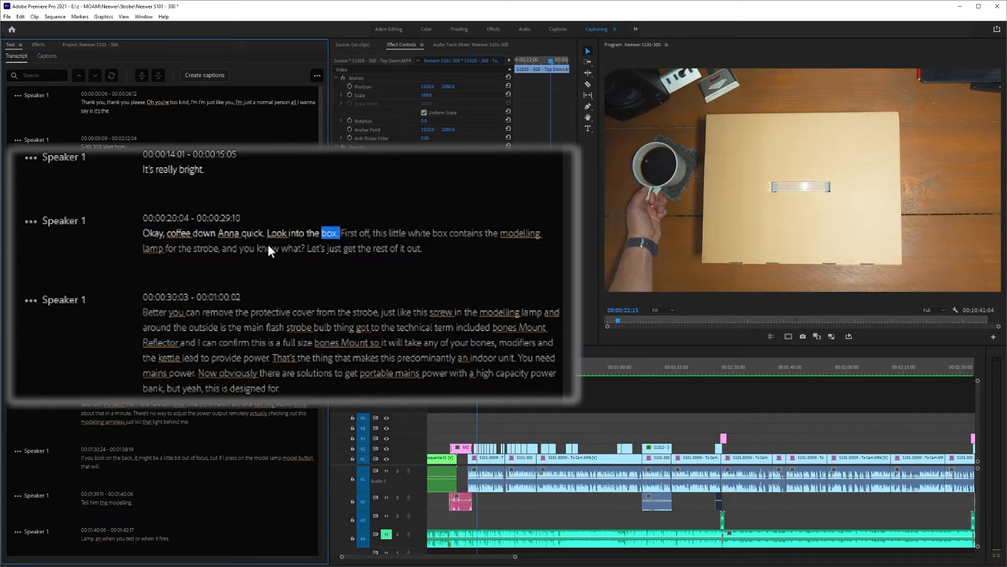
click(294, 237)
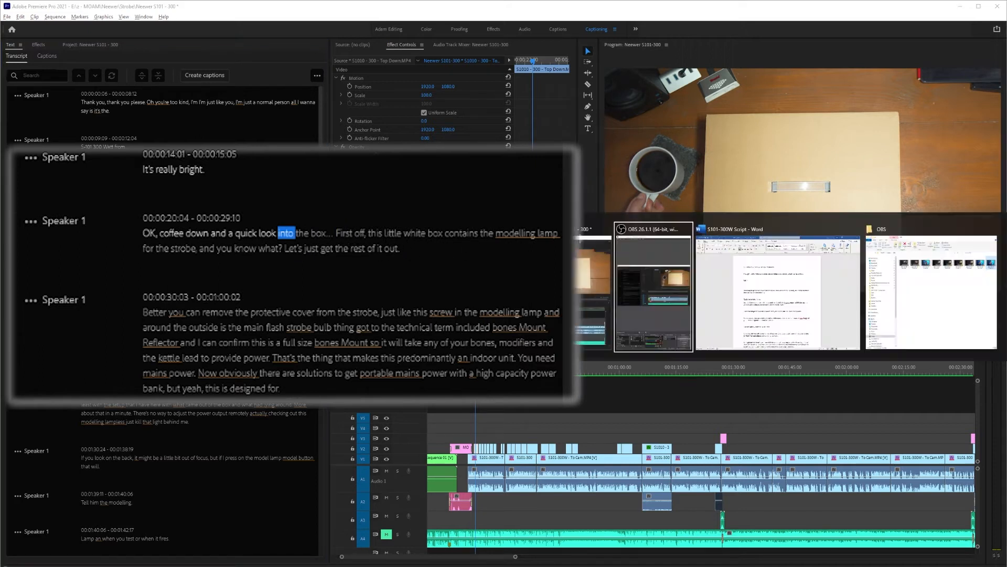
Copy the "First off this little white box…" line from the Word script and paste it over the entire 00:00:20:04 segment in Premiere Pro.
key(alt+Tab)
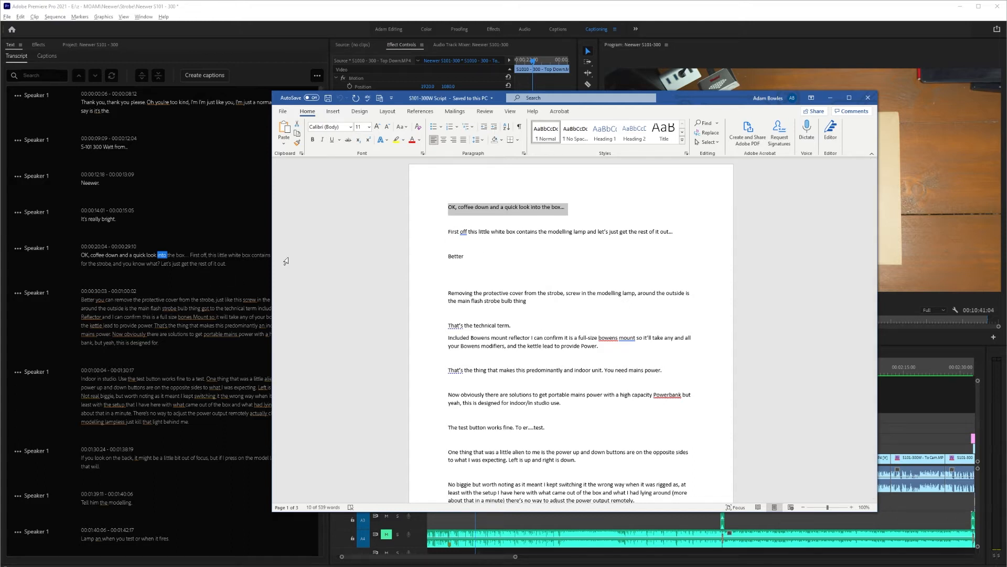
drag(450, 232, 675, 234)
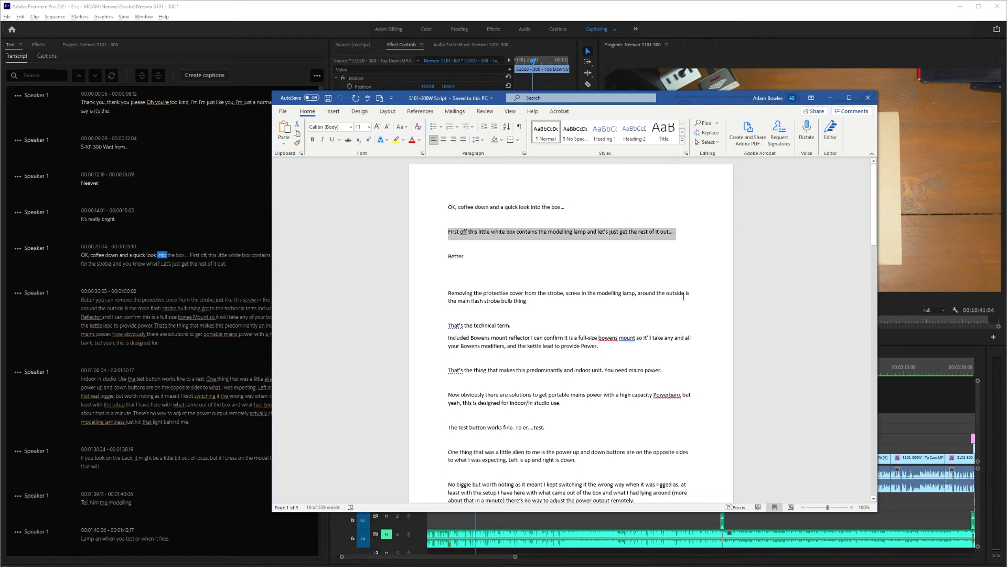
double_click(138, 260)
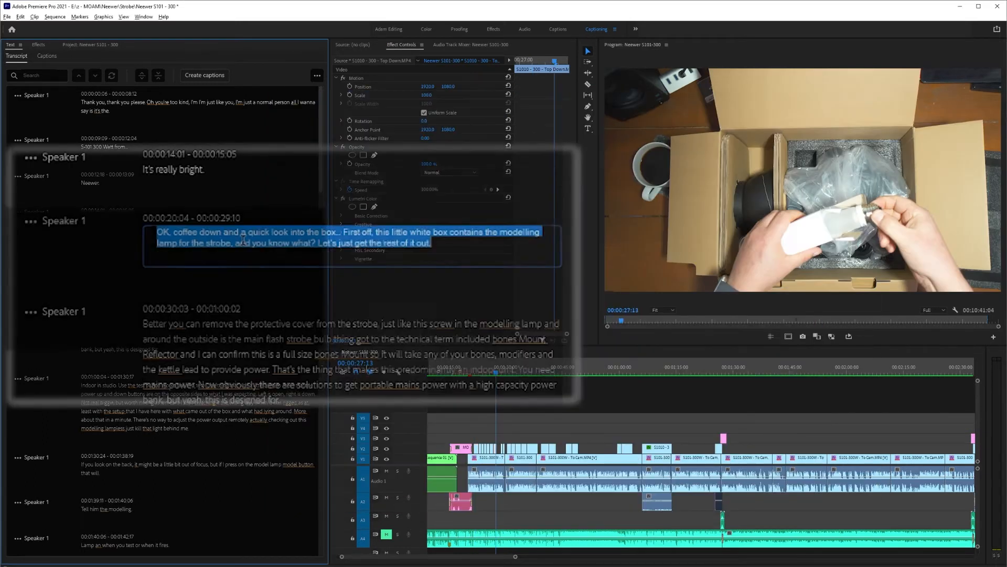
text(First off this little white box contains the modelling lamp and let's just get the rest of it out.)
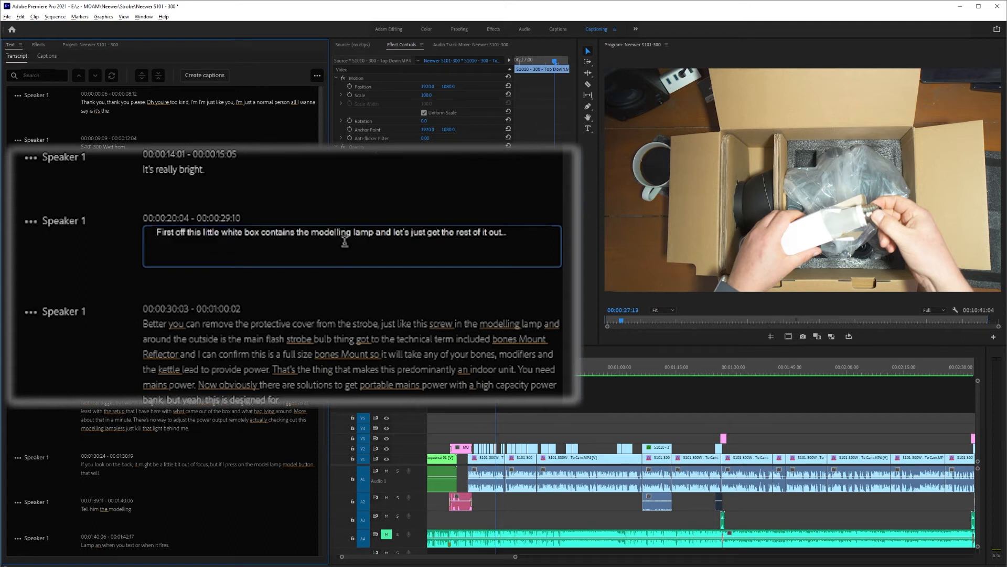
click(222, 334)
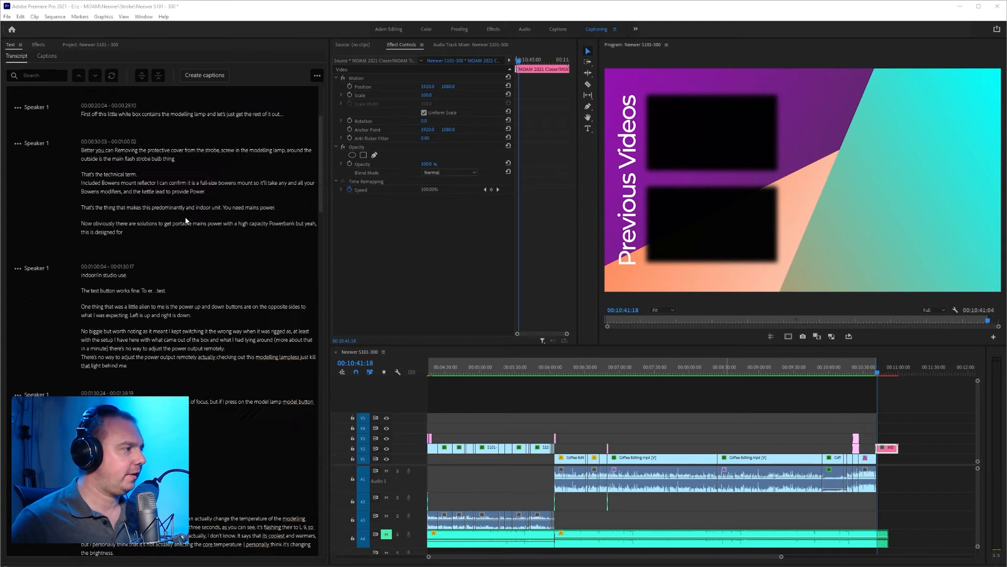
Create captions from the sequence transcript, using the Subtitle format and the style None.
scroll(186, 220, down, 20)
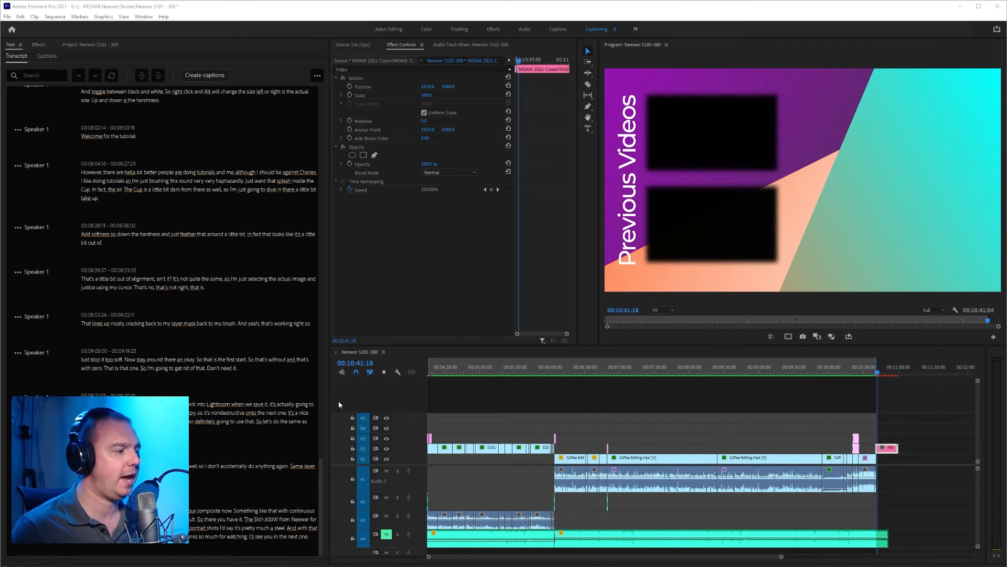
click(210, 75)
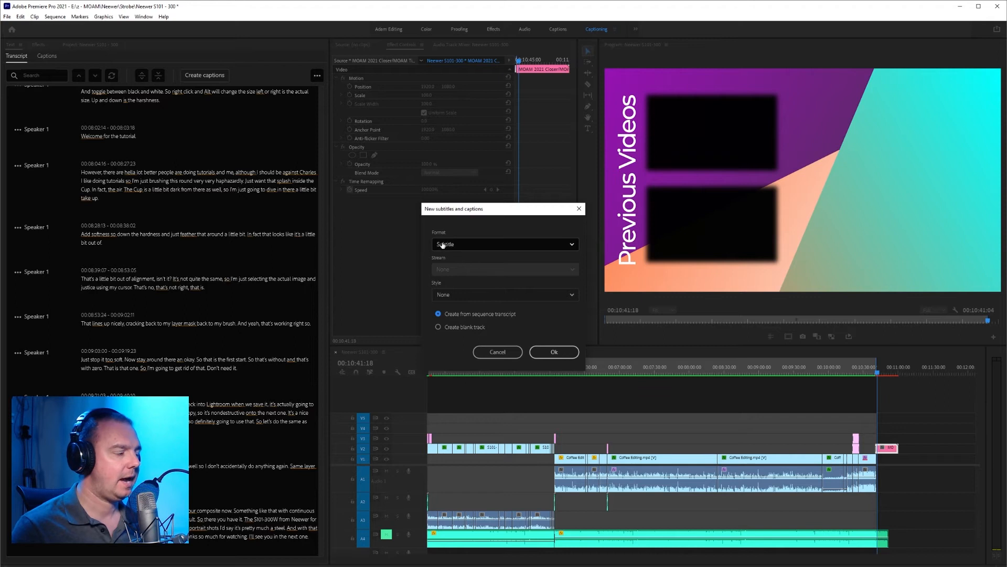
click(529, 250)
click(530, 248)
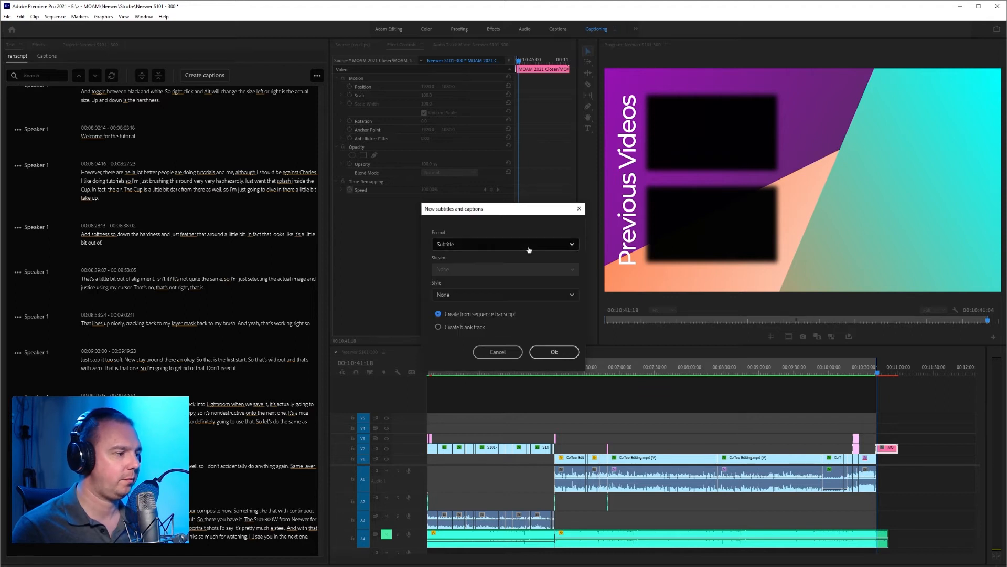
click(520, 296)
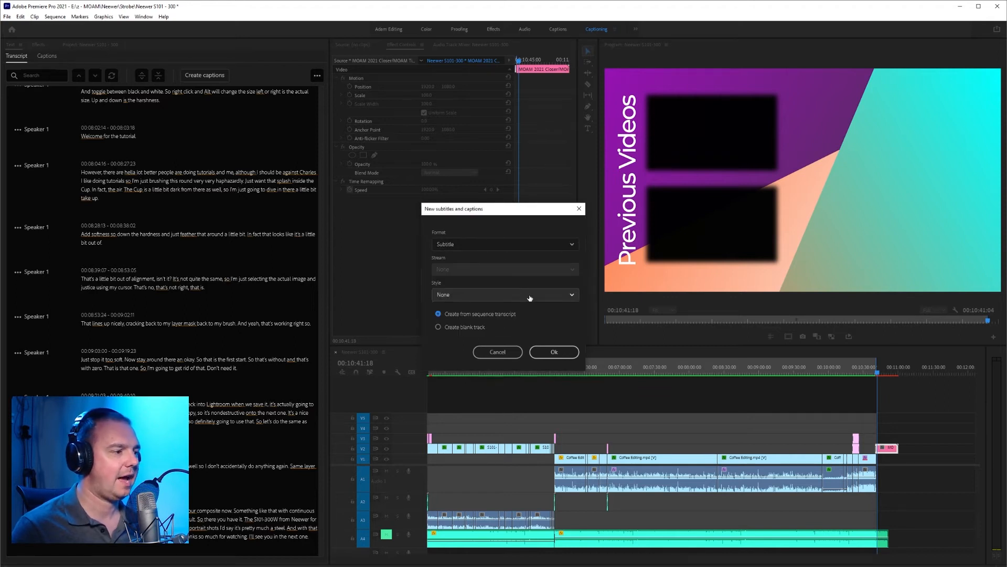
click(530, 297)
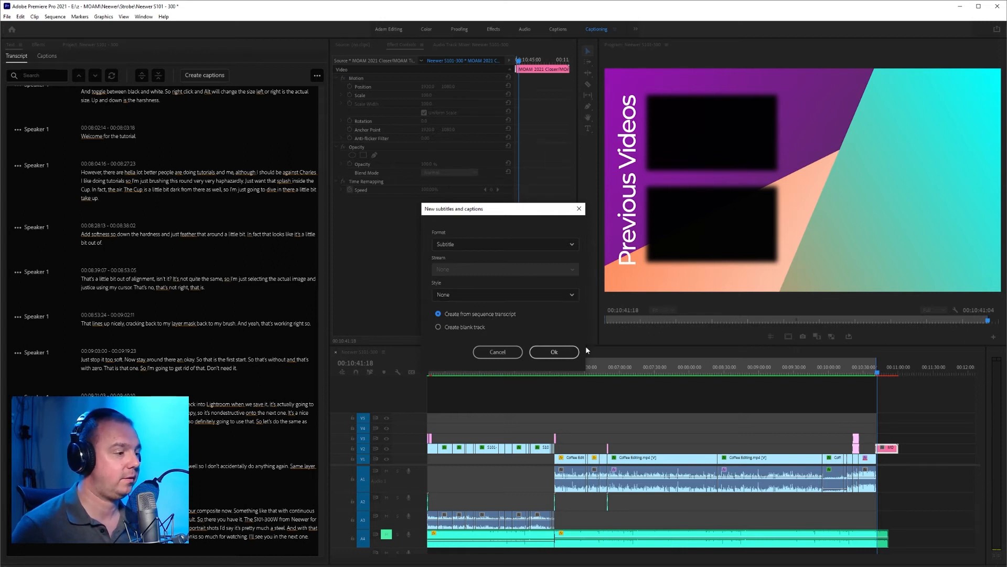
click(541, 352)
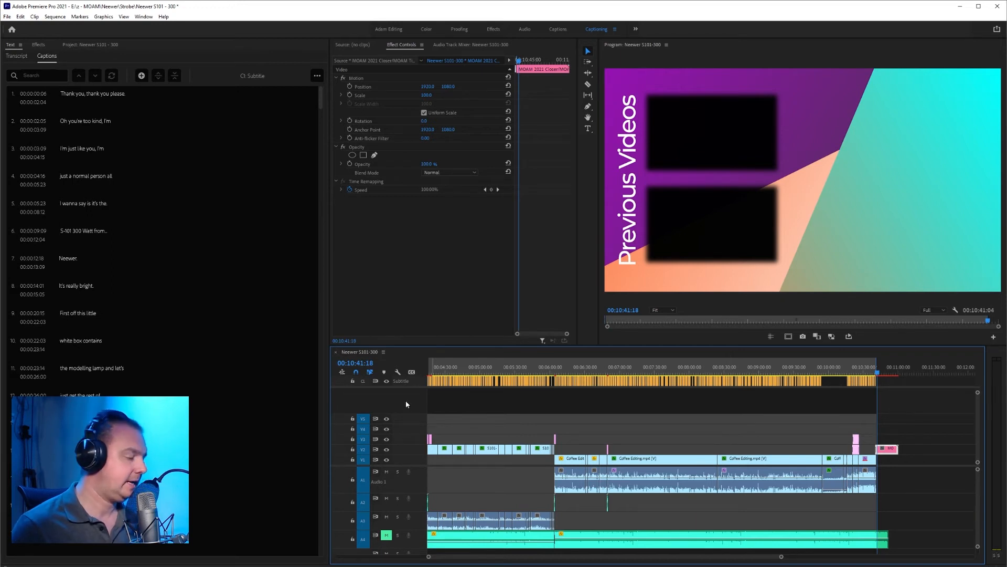
Inspect the subtitle track in the maximized timeline, move the playhead to 00:06:01:09 and restore the normal layout.
key(grave)
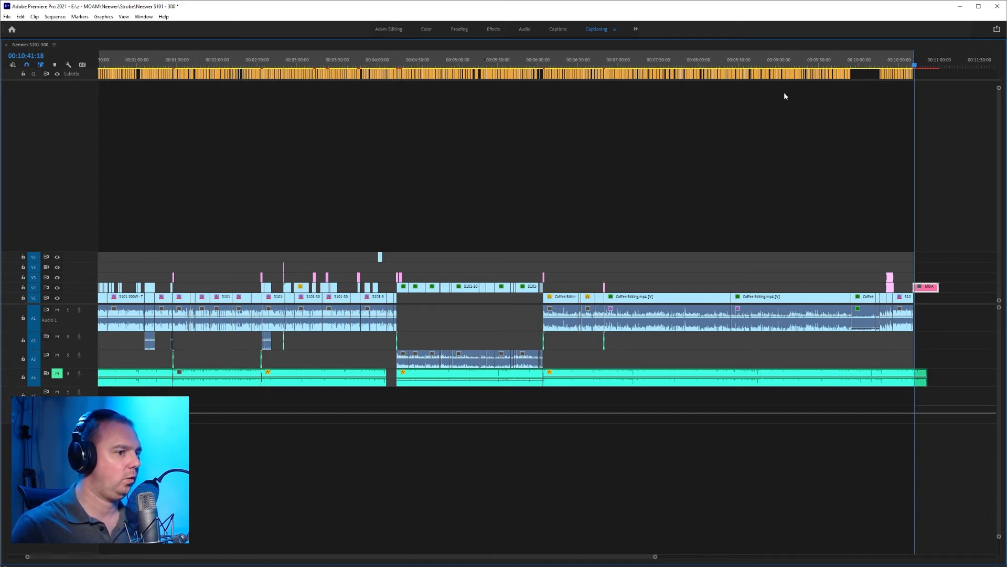
click(853, 65)
drag(855, 67, 863, 71)
click(540, 64)
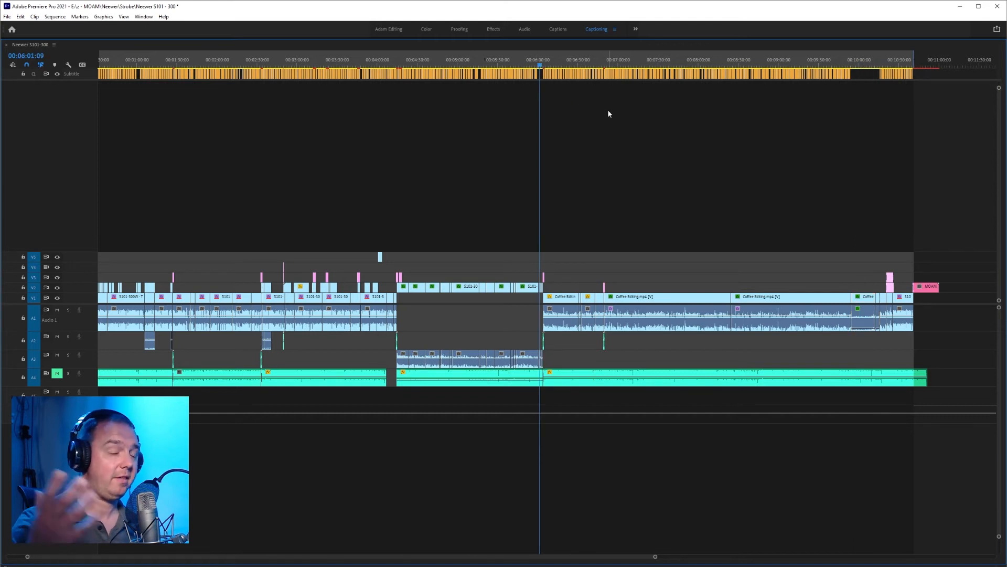
key(grave)
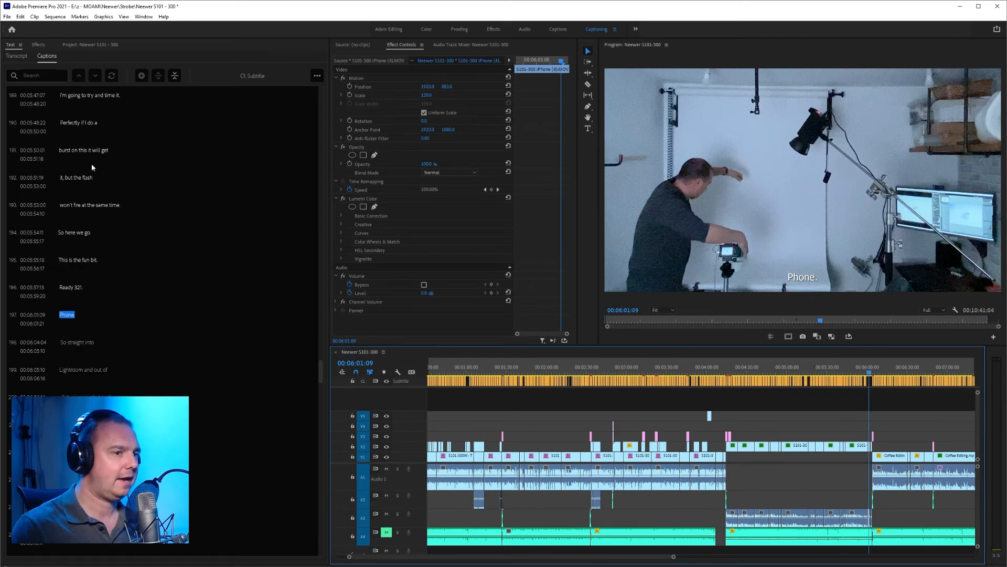
Look back through the caption list to the first caption and play the sequence from 00:00:00:00 to check the subtitles.
scroll(96, 203, up, 20)
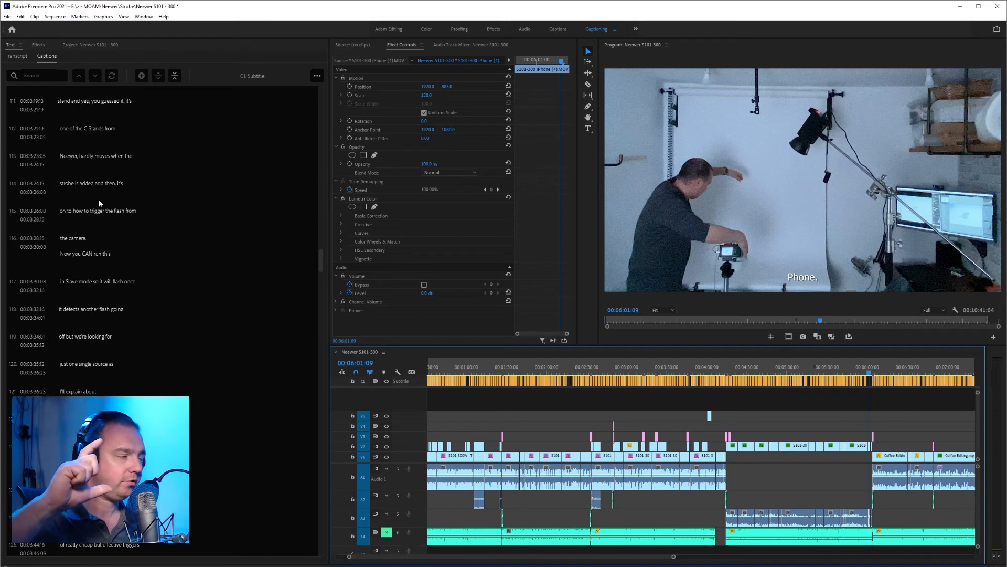
scroll(99, 199, up, 20)
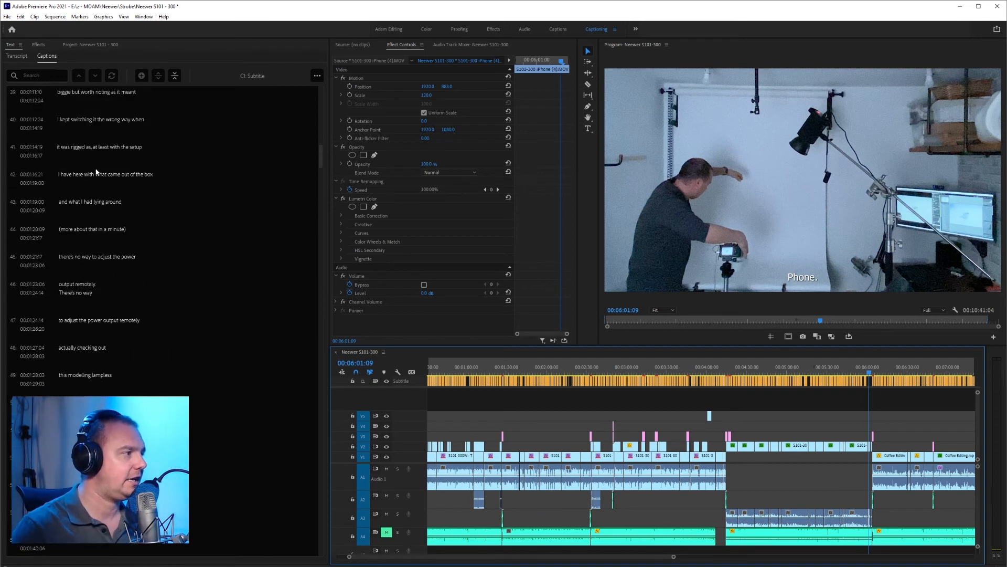
scroll(96, 171, up, 4)
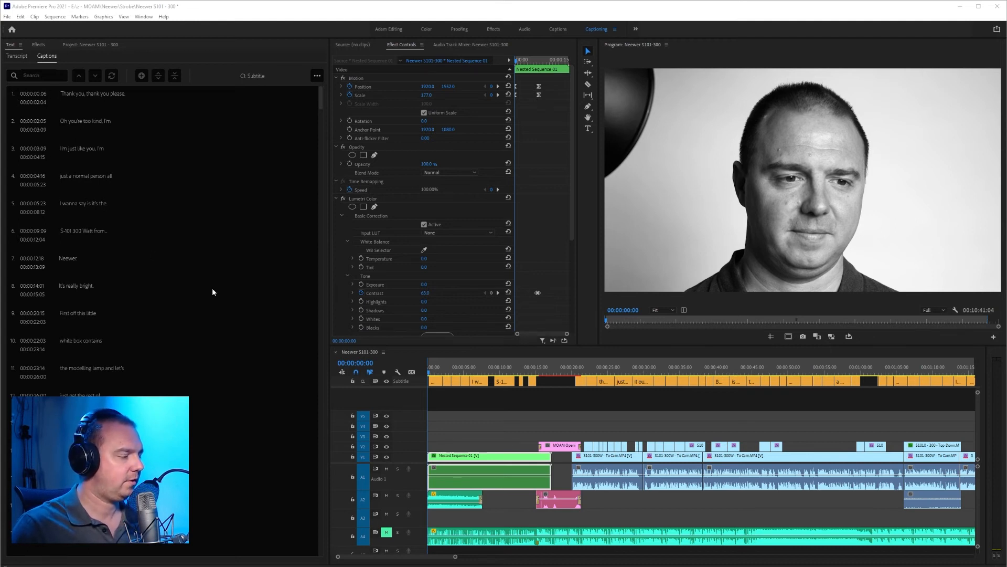
click(429, 374)
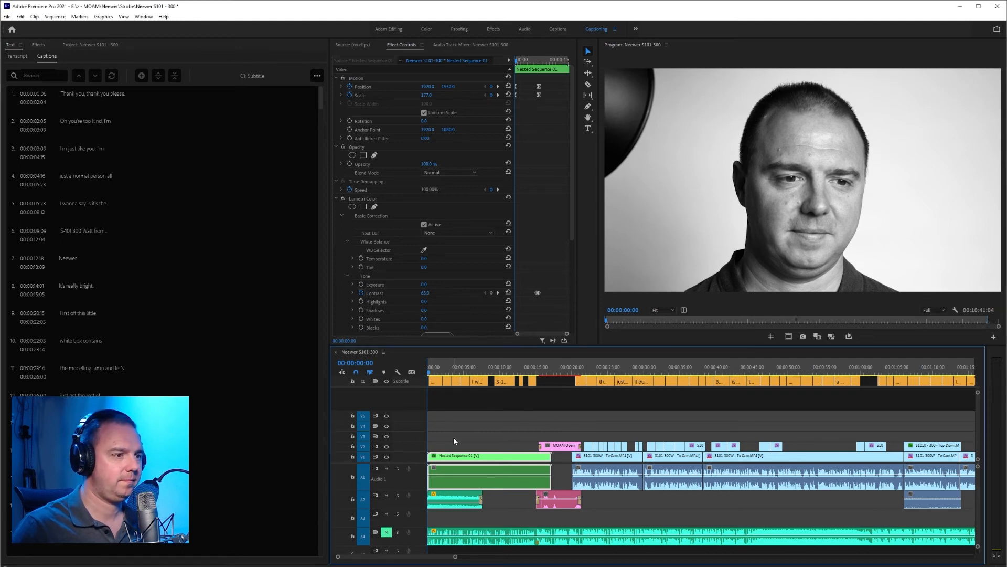
key(space)
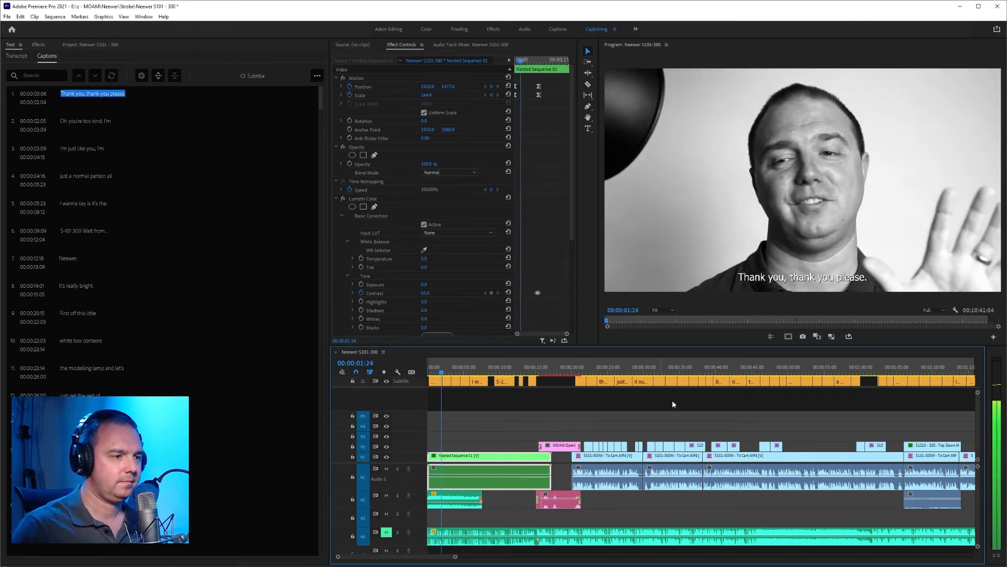